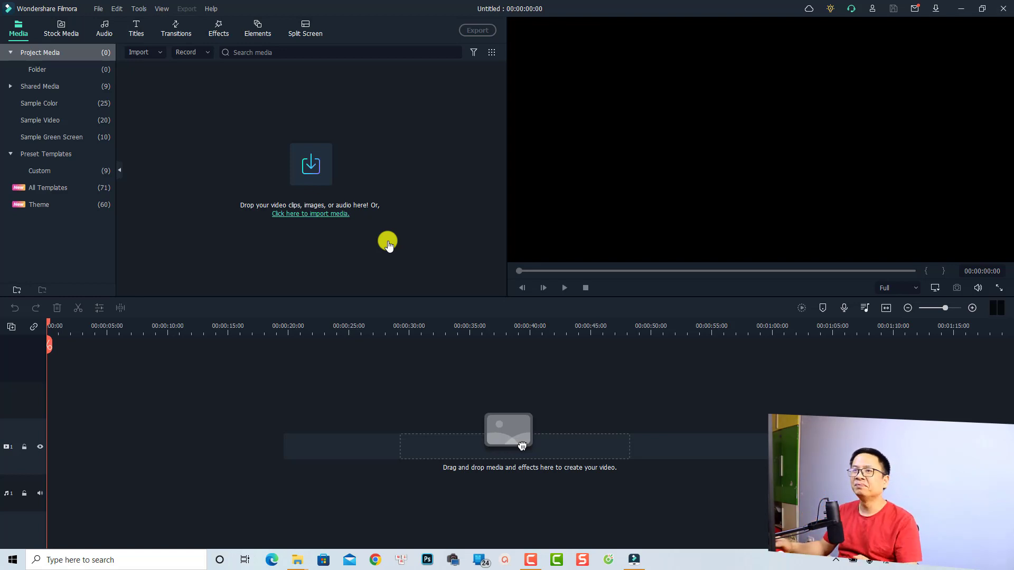
- Change the project frame rate to 24 fps, keeping 16:9 at 1920 x 1080
left_click(99, 7)
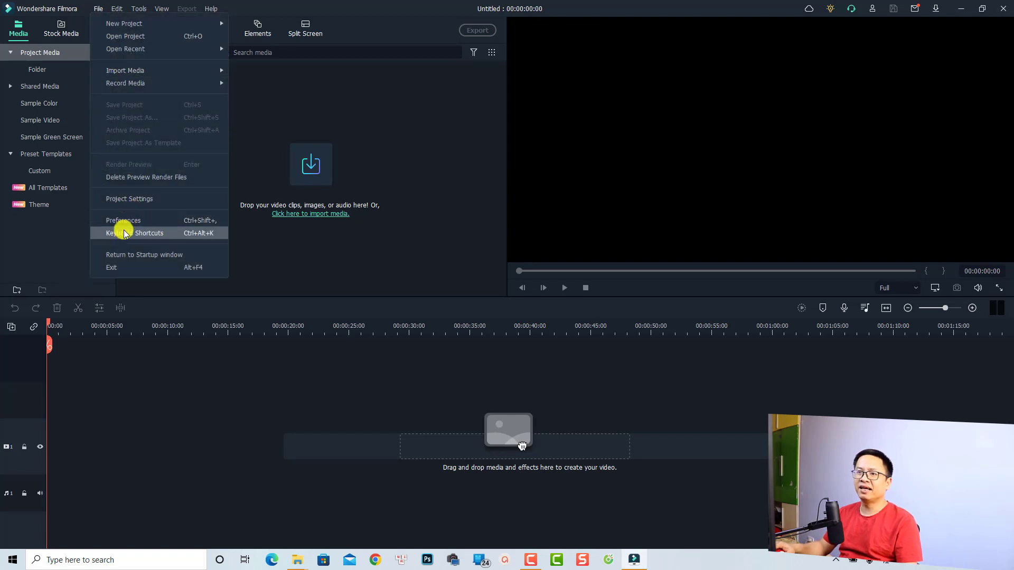
left_click(130, 199)
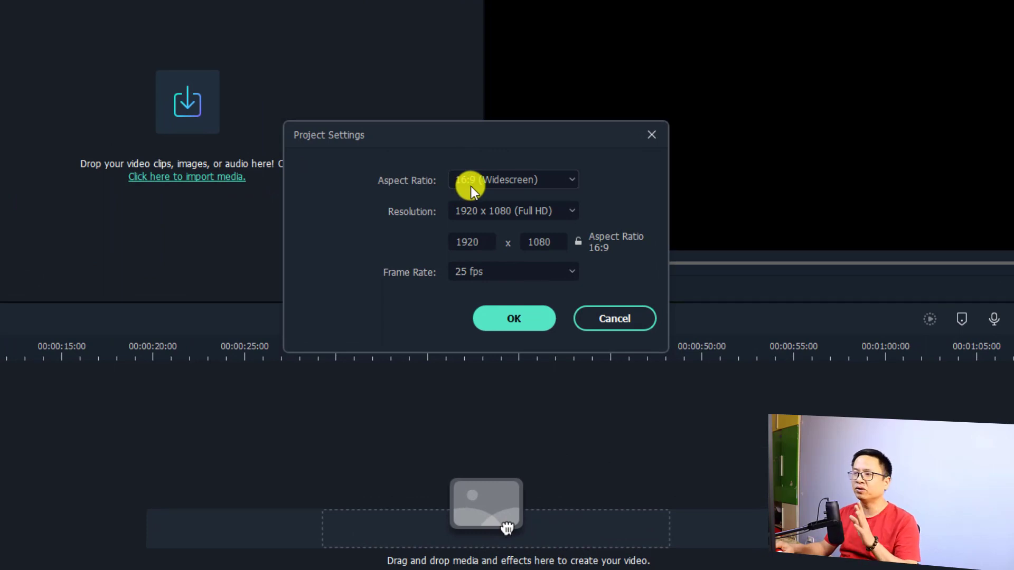
left_click(473, 272)
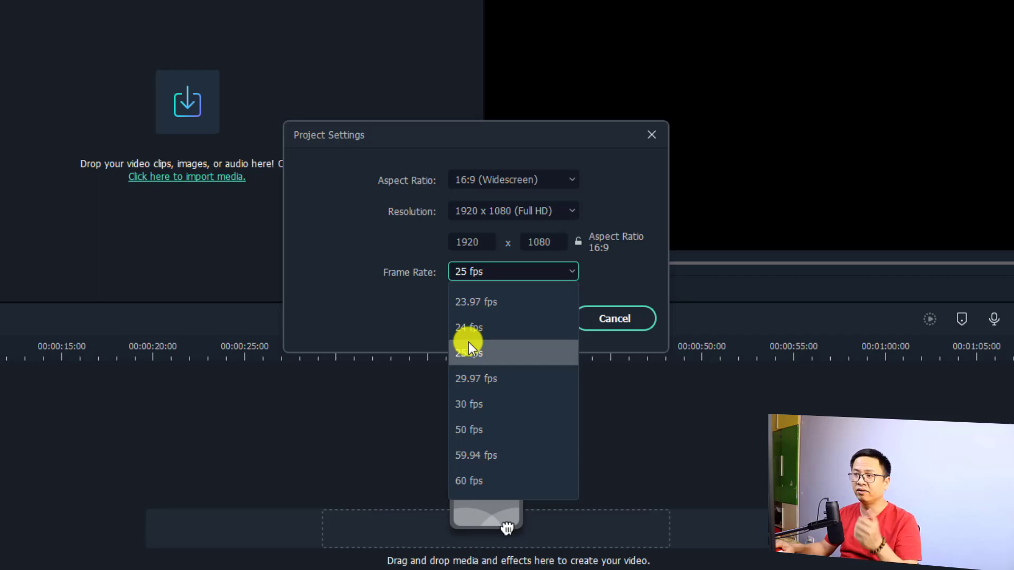
left_click(465, 328)
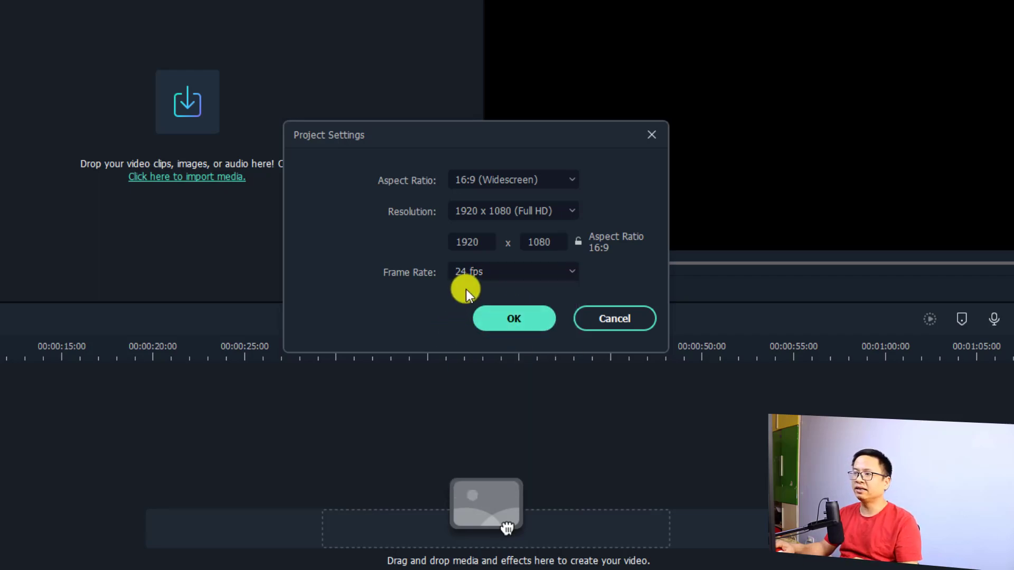
left_click(507, 319)
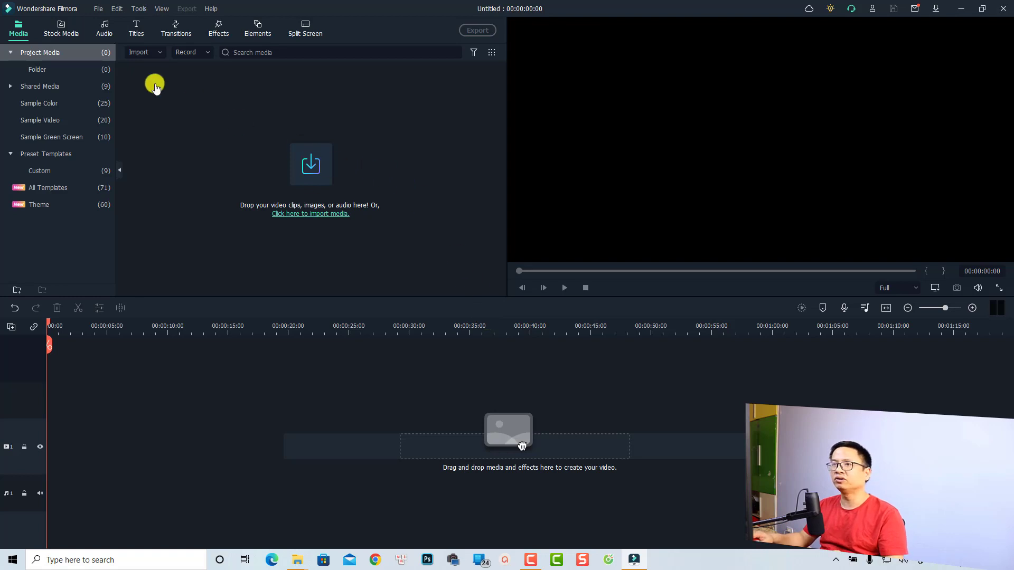
- Import the clip GH010353.MP4 into the project media library
left_click(310, 164)
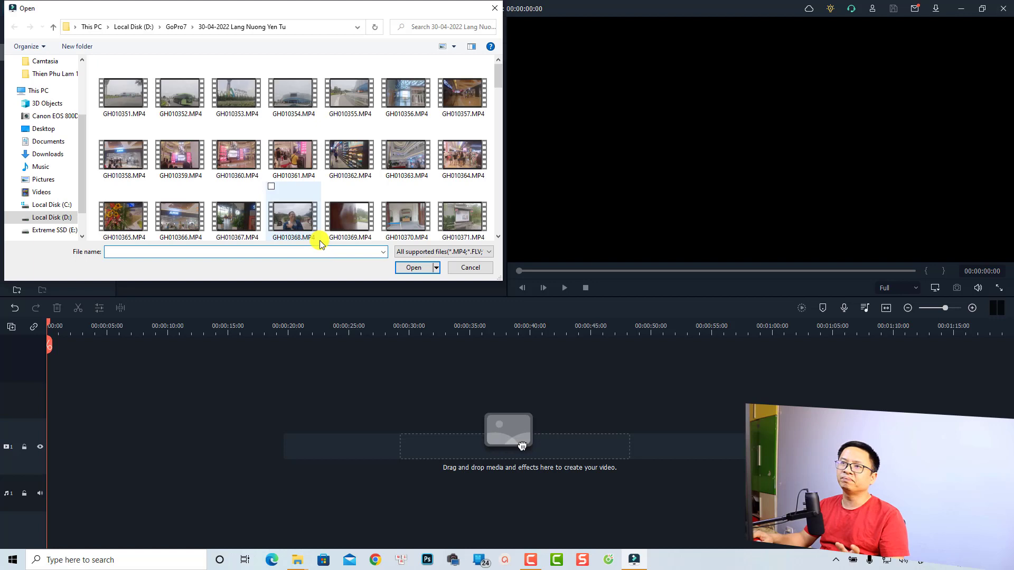
left_click(239, 101)
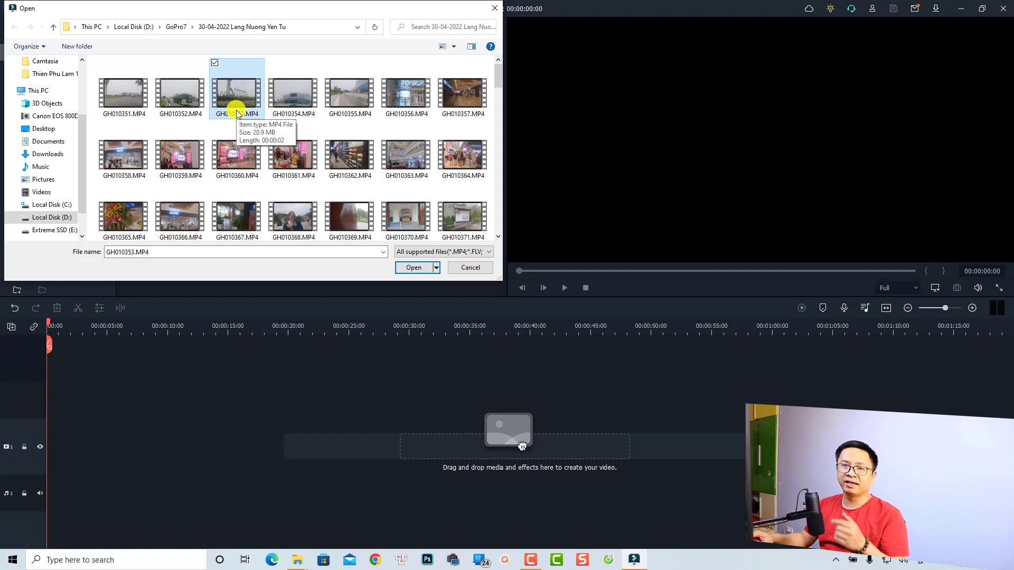
left_click(412, 269)
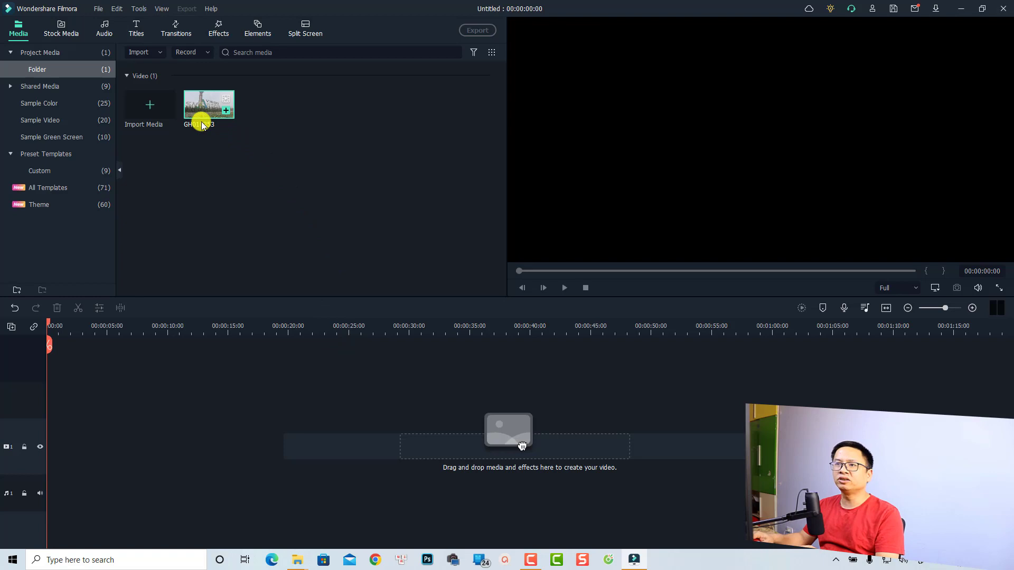
- Place GH010353 on the video track, keep the 1920 x 1080 24fps project settings, and fit it to the timeline
left_click_drag(201, 112, 63, 469)
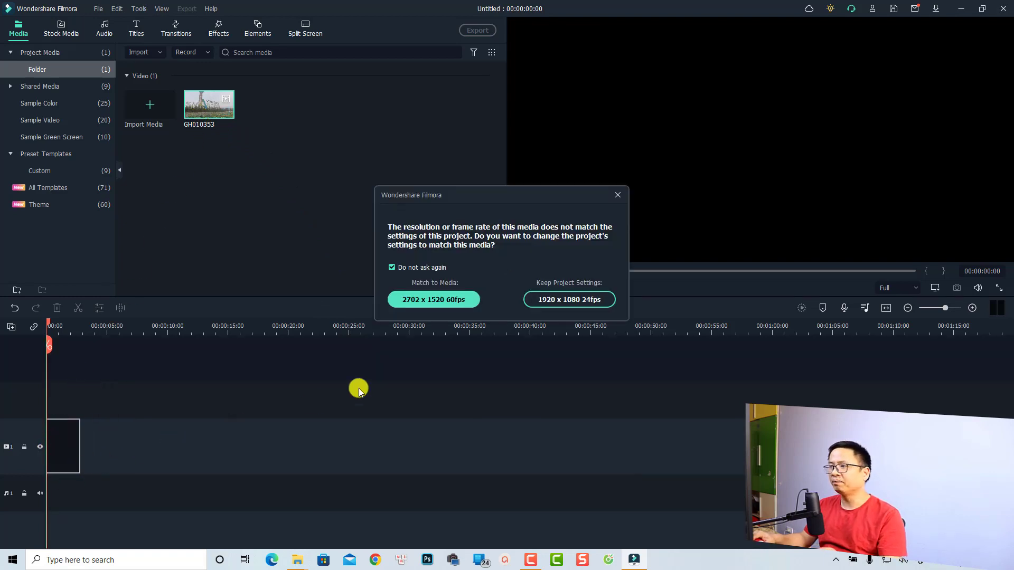
left_click(564, 299)
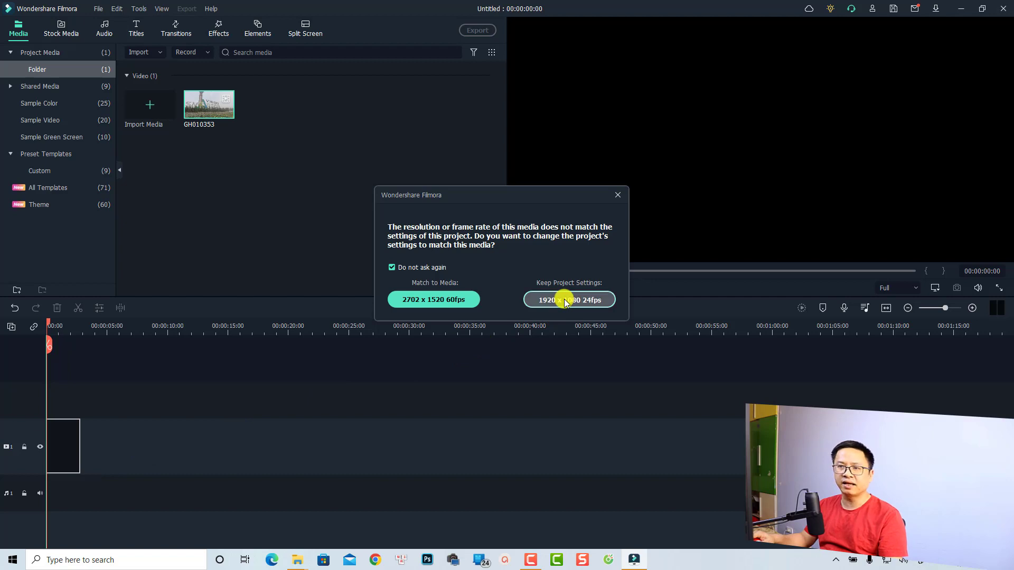
left_click(887, 311)
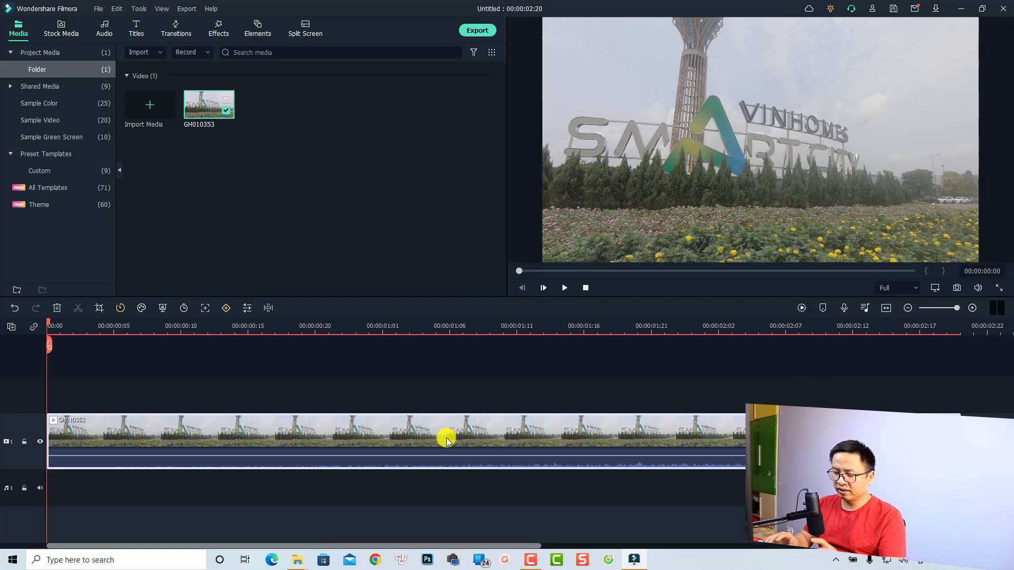
- Mute the clip's audio and play it back, stopping at 00:00:02:15
key("ctrl+shift+m")
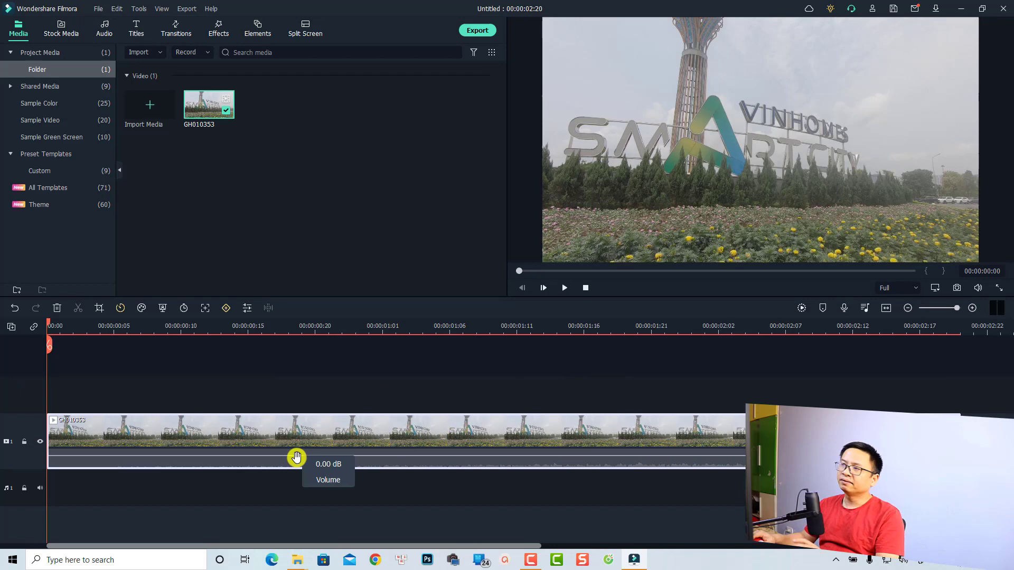
key("space")
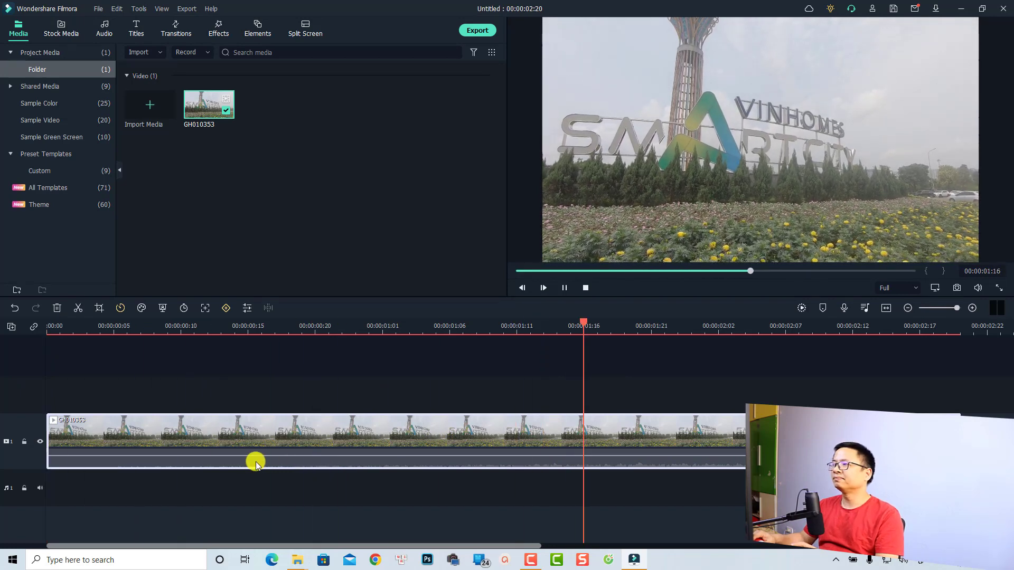
key("space")
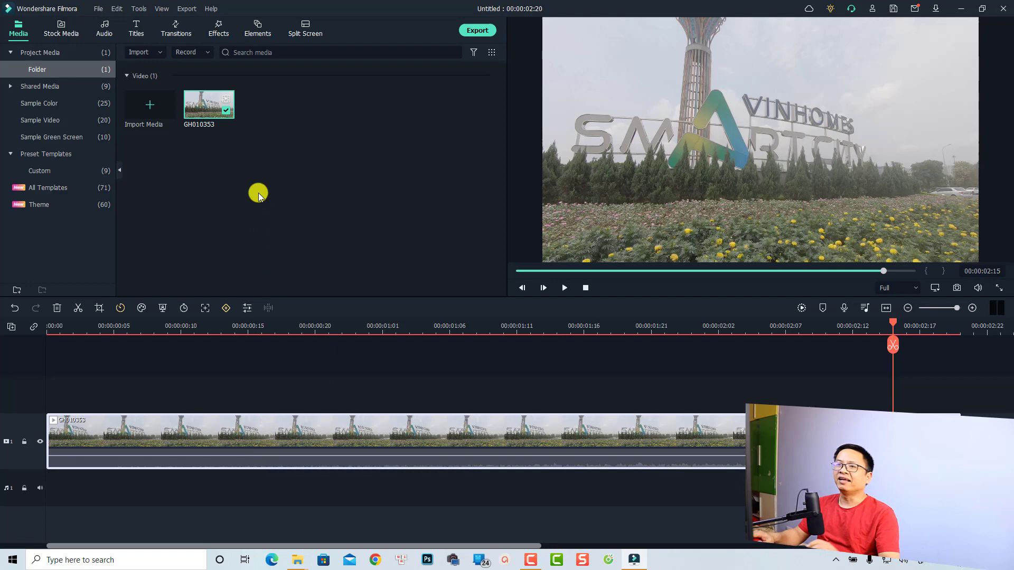
right_click(209, 111)
left_click(234, 356)
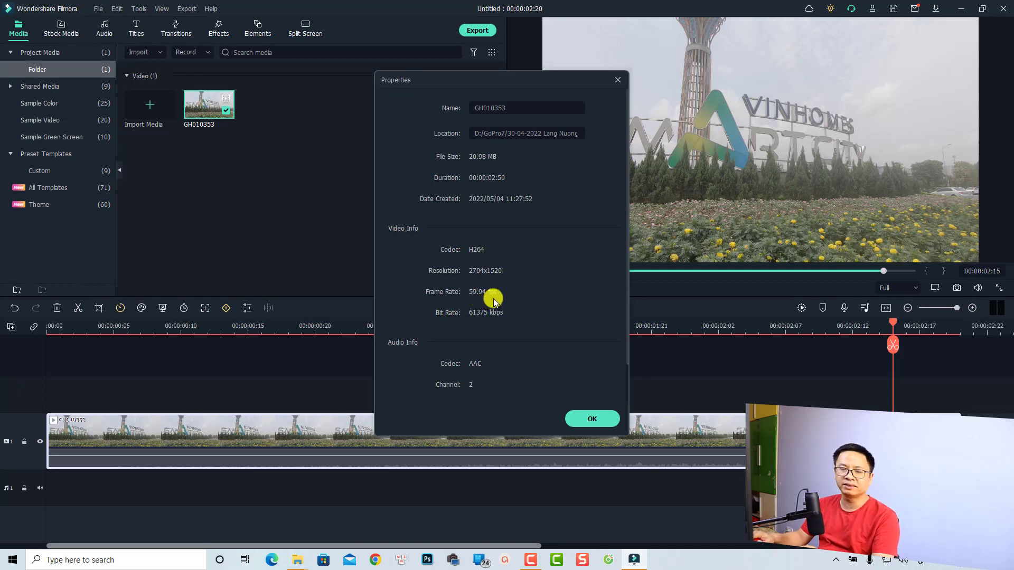
left_click(589, 419)
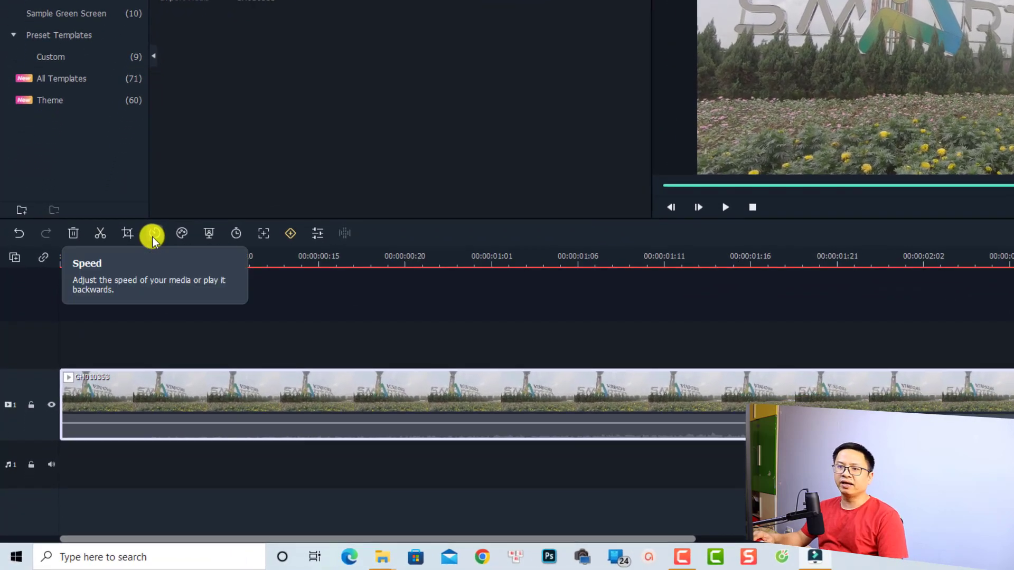
- Apply Uniform Speed 0.4 to GH010353, stretching the project to 00:00:07:02
left_click(153, 237)
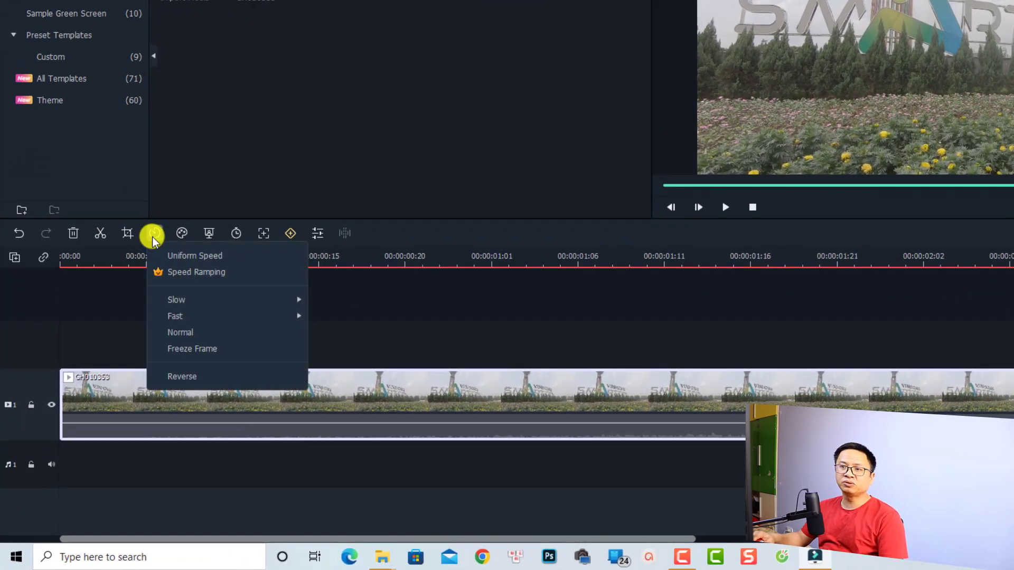
mouse_move(188, 304)
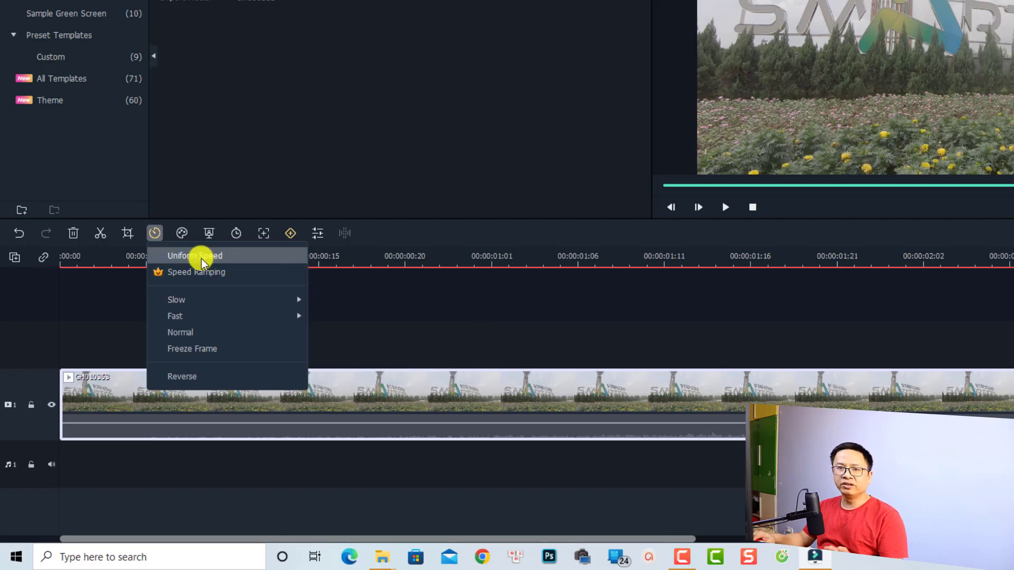
left_click(202, 258)
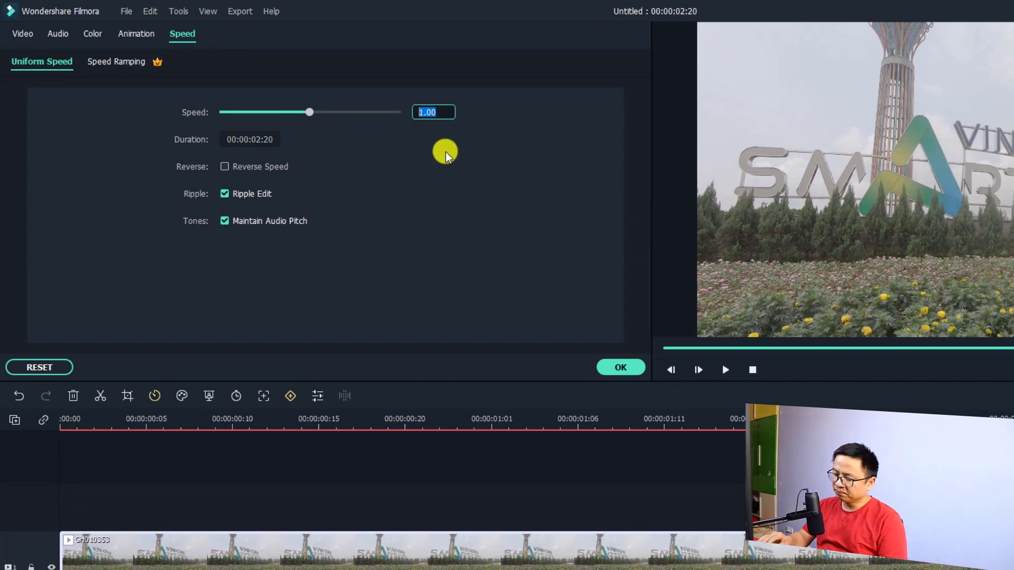
type("0.4")
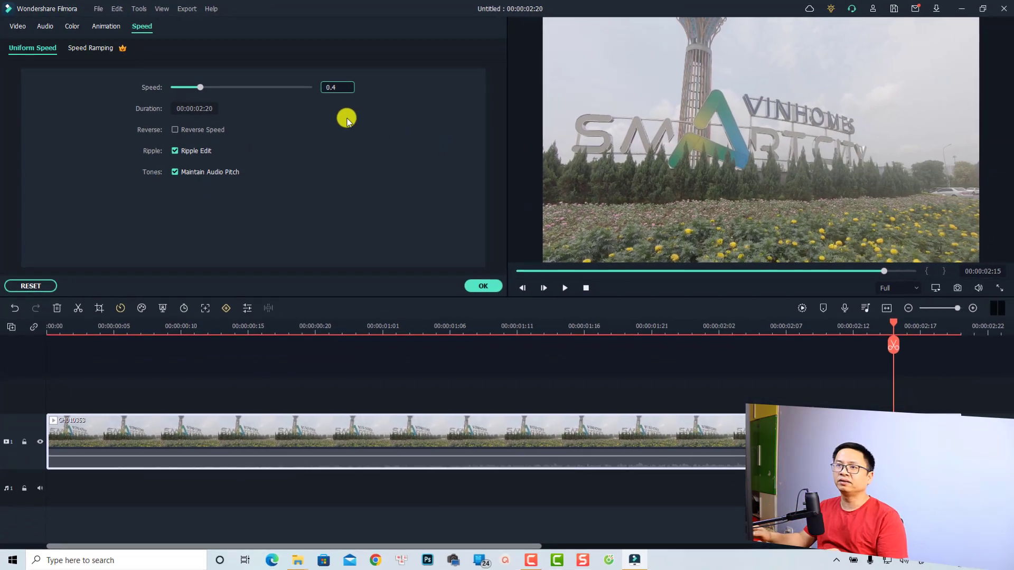
left_click(473, 288)
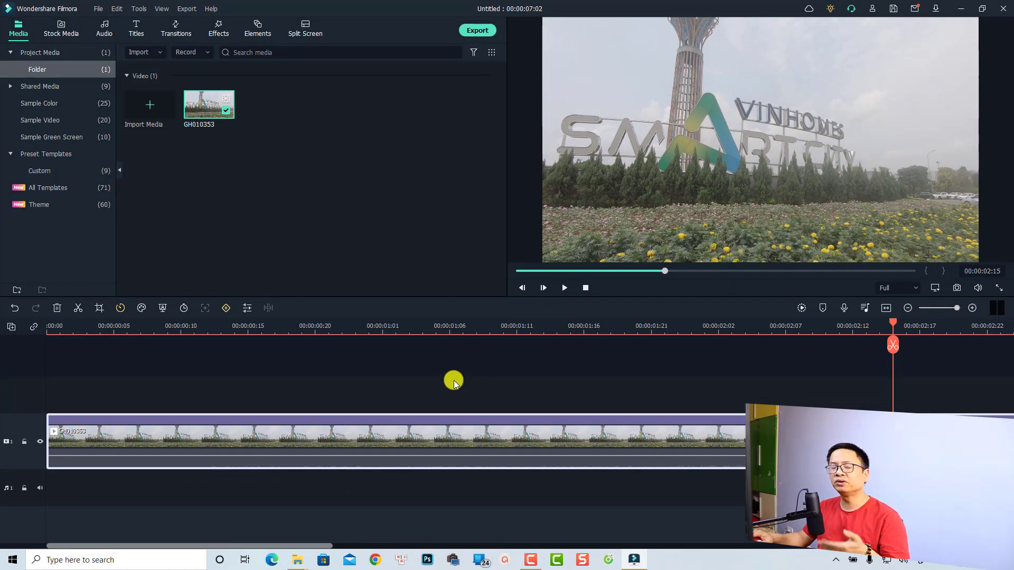
left_click(49, 331)
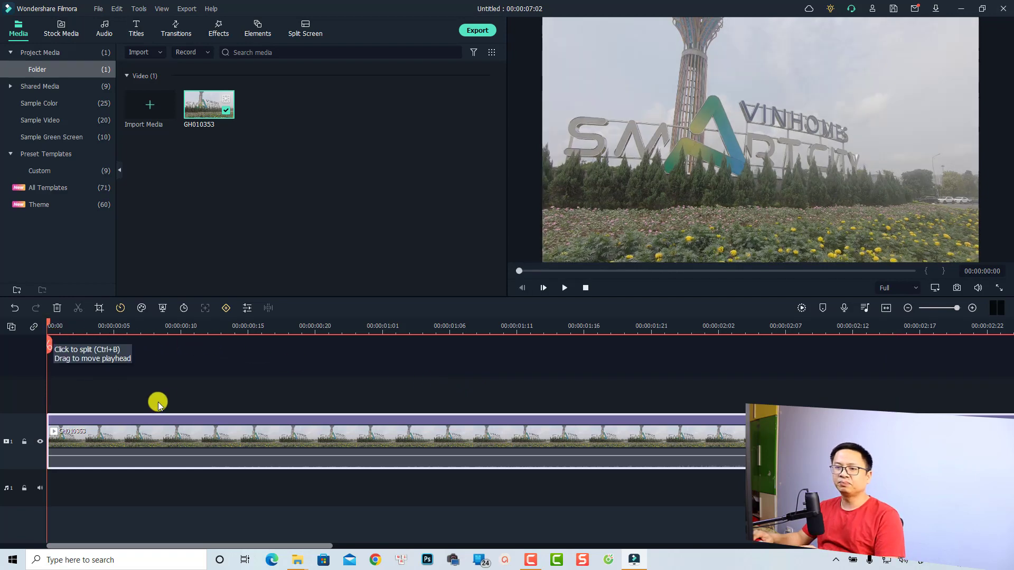
key("space")
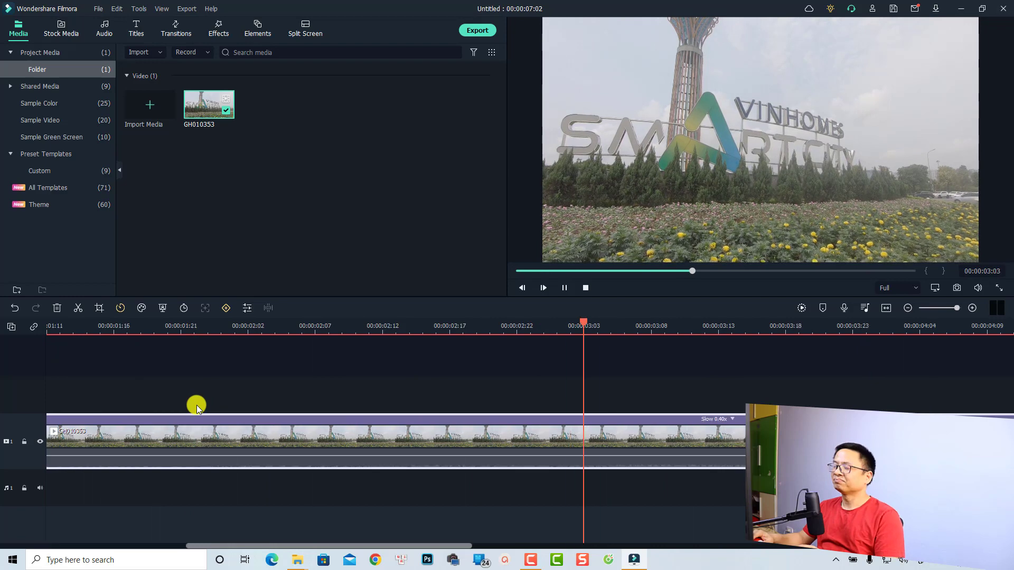
key("space")
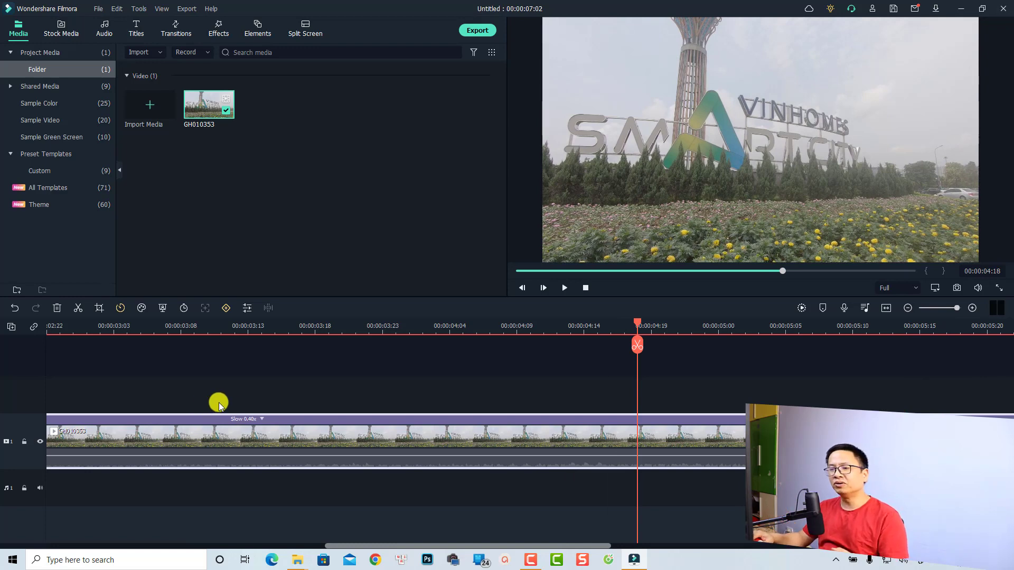
- Reset GH010353 from Slow 0.40x to Normal speed, fit it to the timeline, and replay from the start
left_click(262, 421)
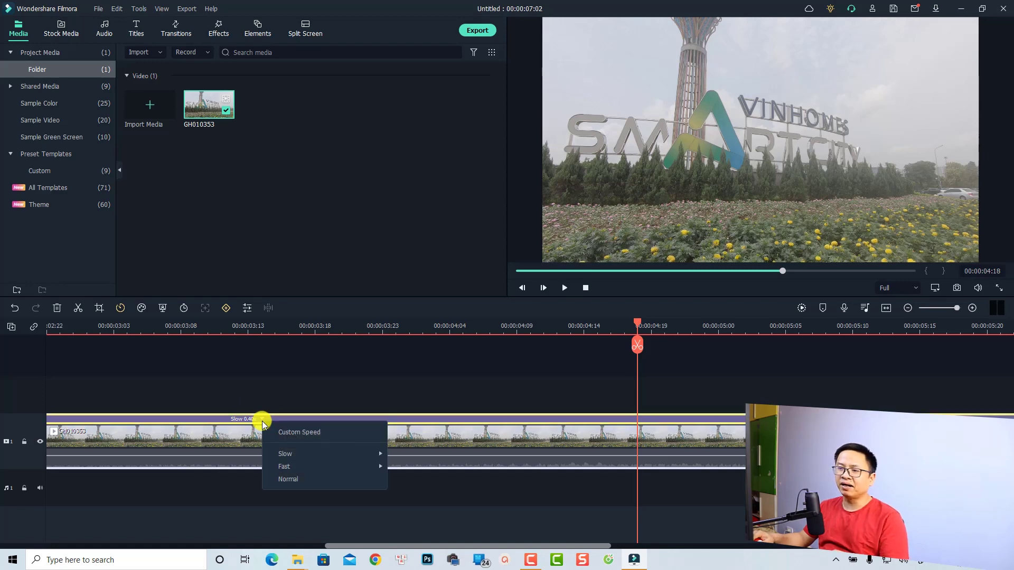
left_click(290, 479)
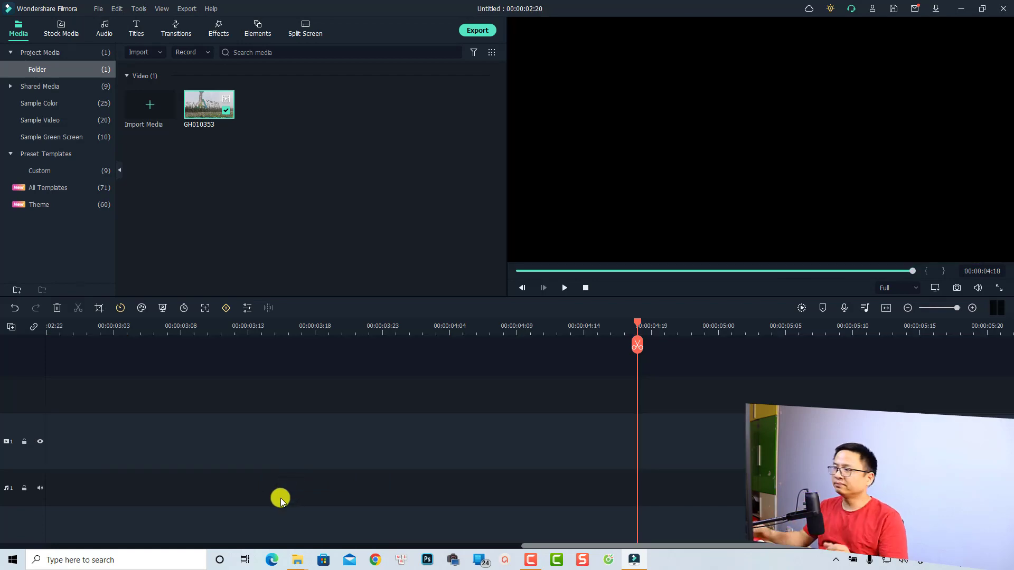
left_click(888, 308)
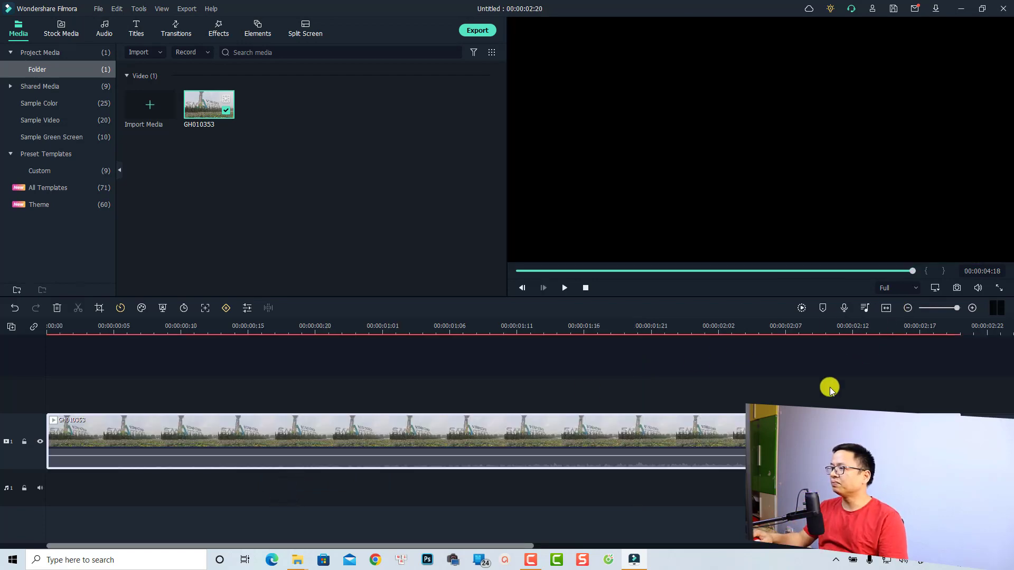
left_click(56, 331)
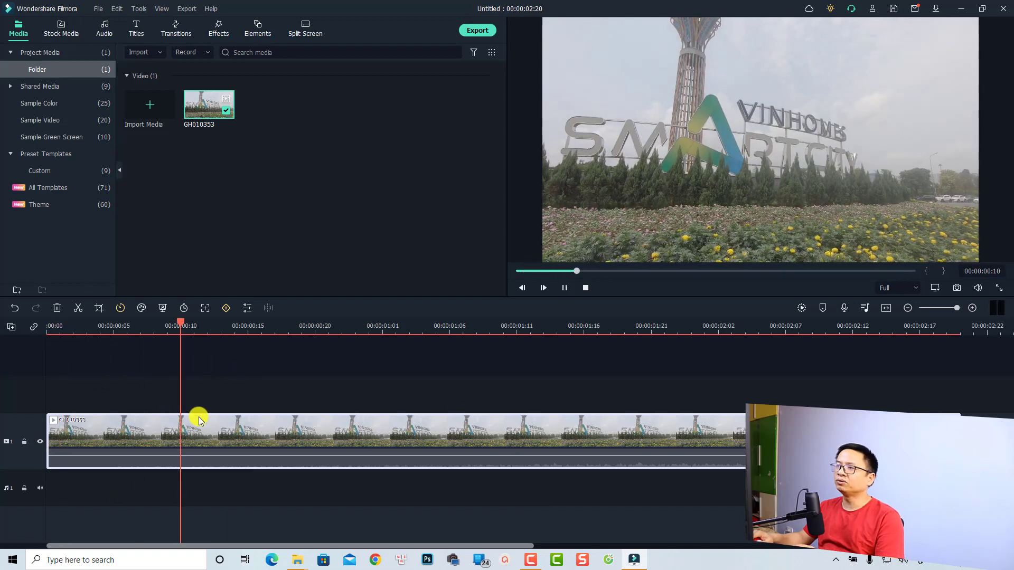
key("space")
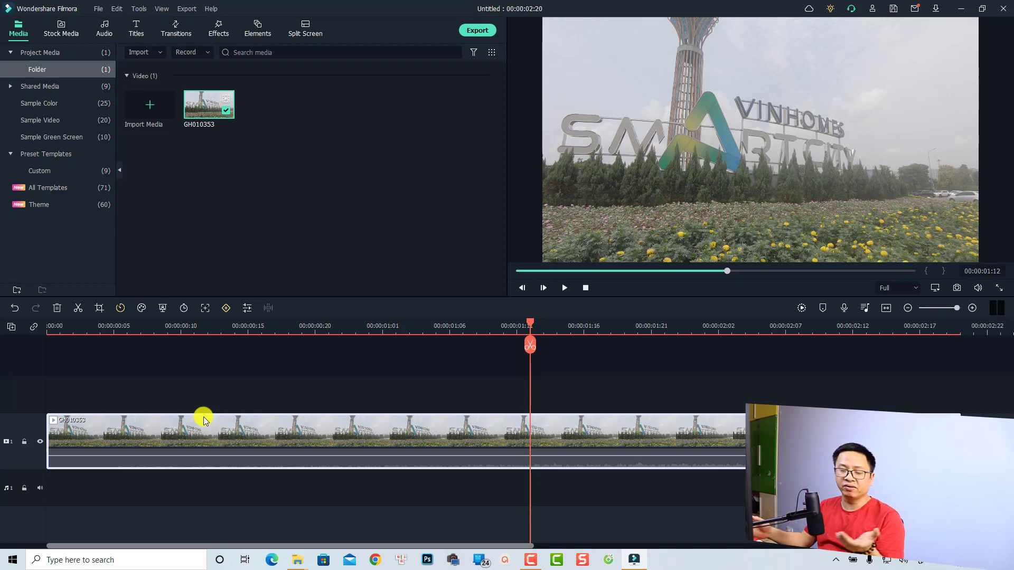
- Split the clip at 00:00:00:14 and 00:00:01:07, then select the middle part
left_click(233, 333)
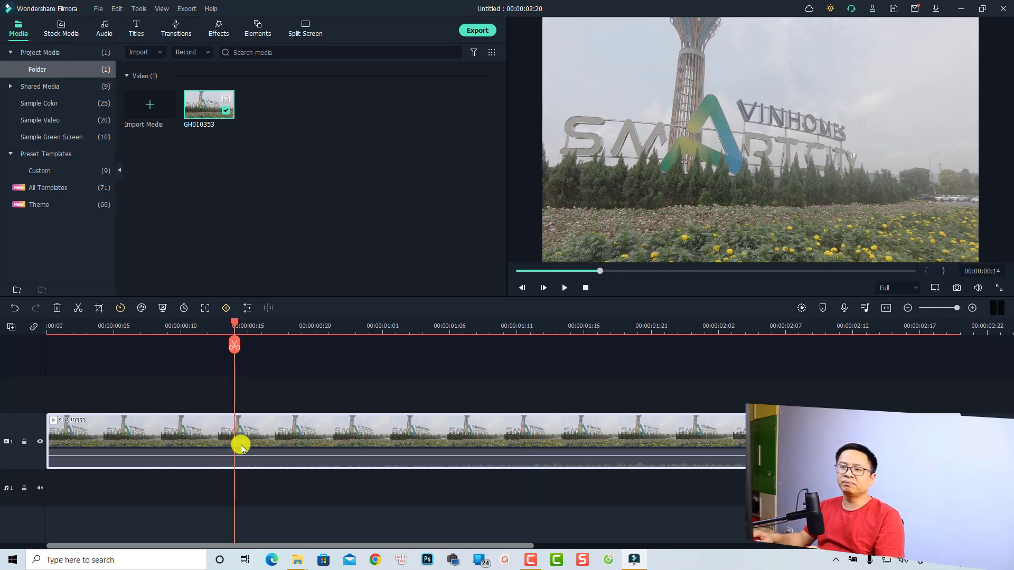
left_click(233, 350)
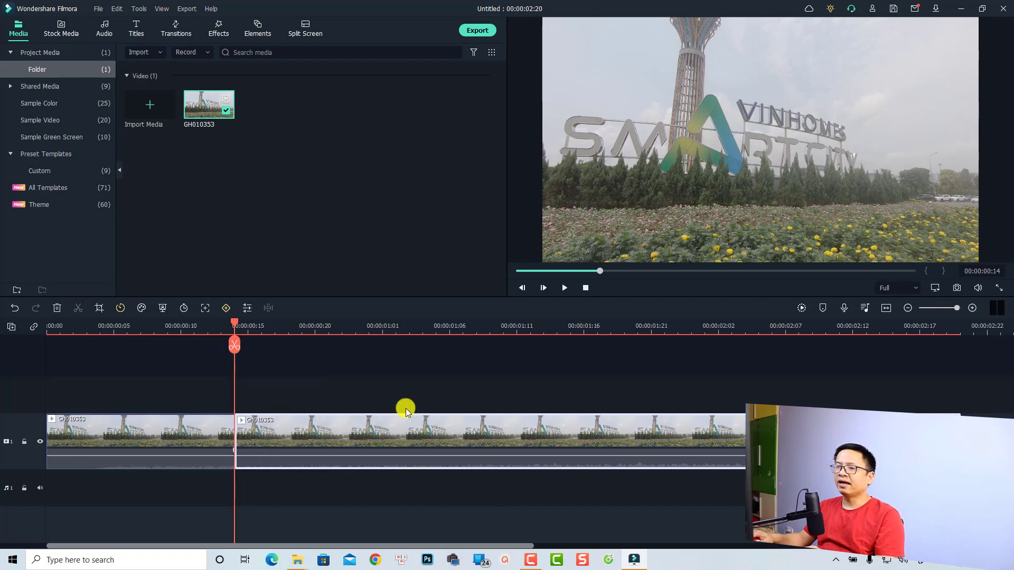
left_click(463, 332)
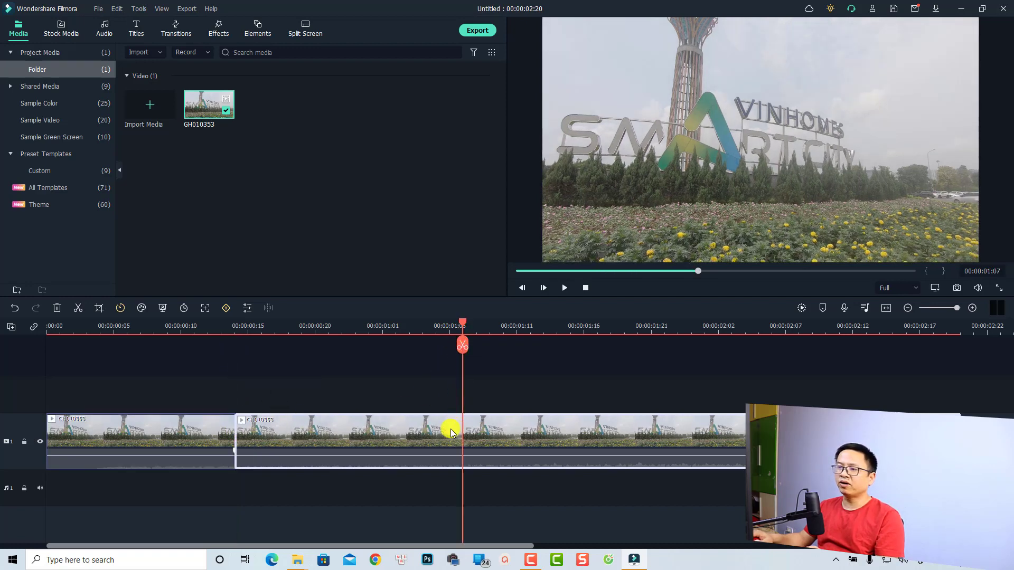
left_click(463, 347)
left_click(369, 425)
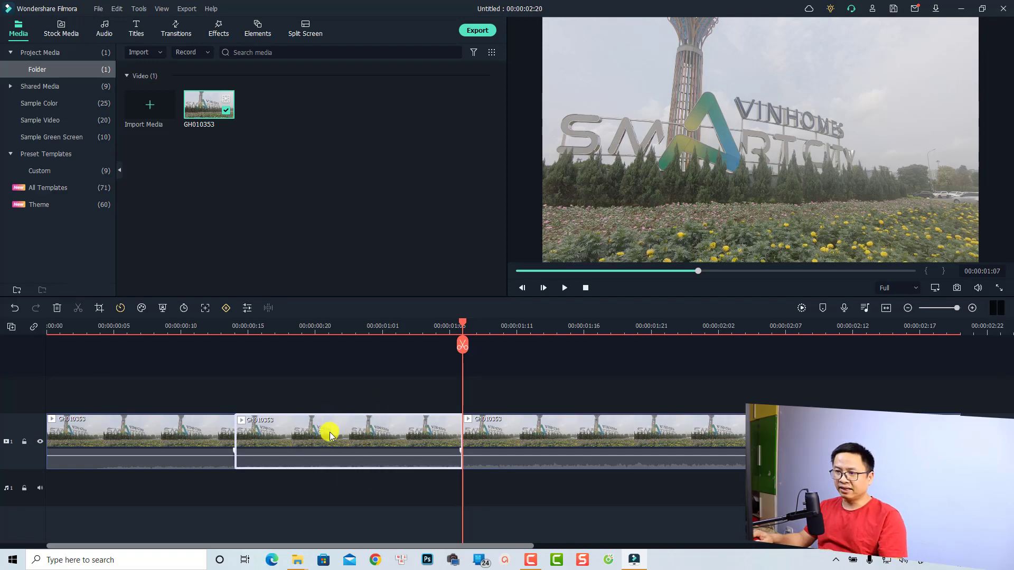
- Set the middle part's Uniform Speed to 0.4, lengthening the project to 00:00:03:22
left_click(121, 308)
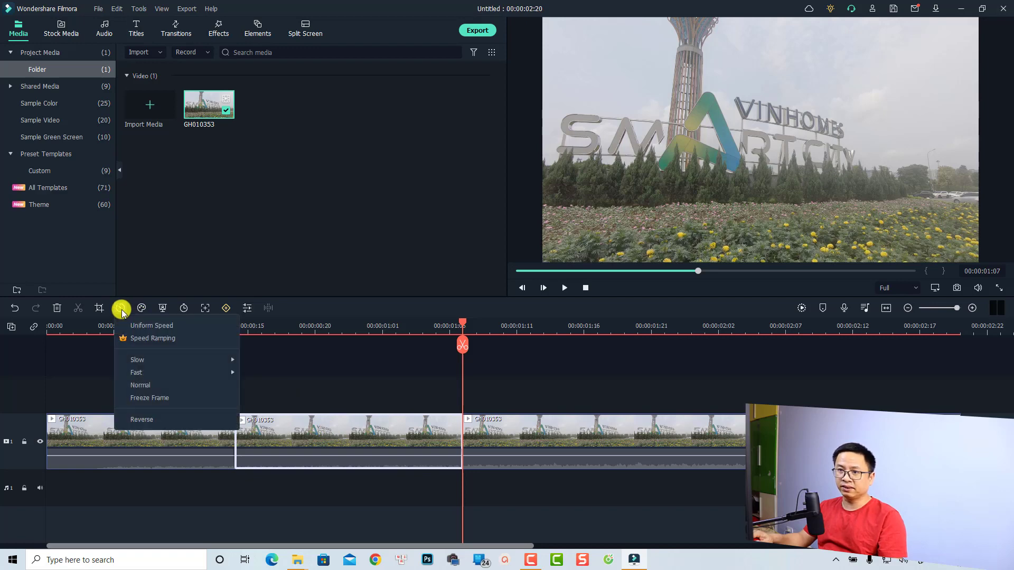
left_click(150, 325)
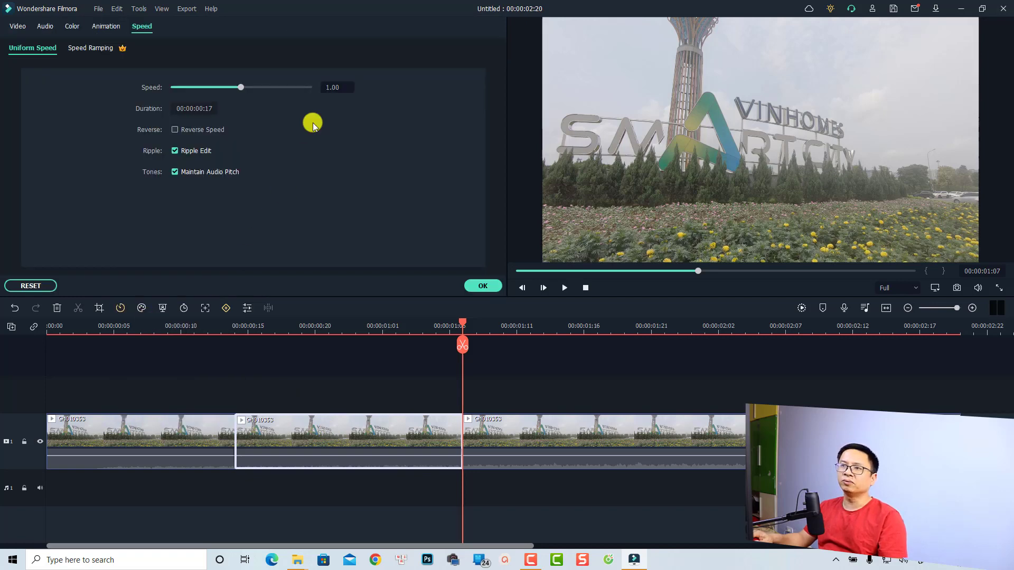
double_click(328, 87)
type("0.")
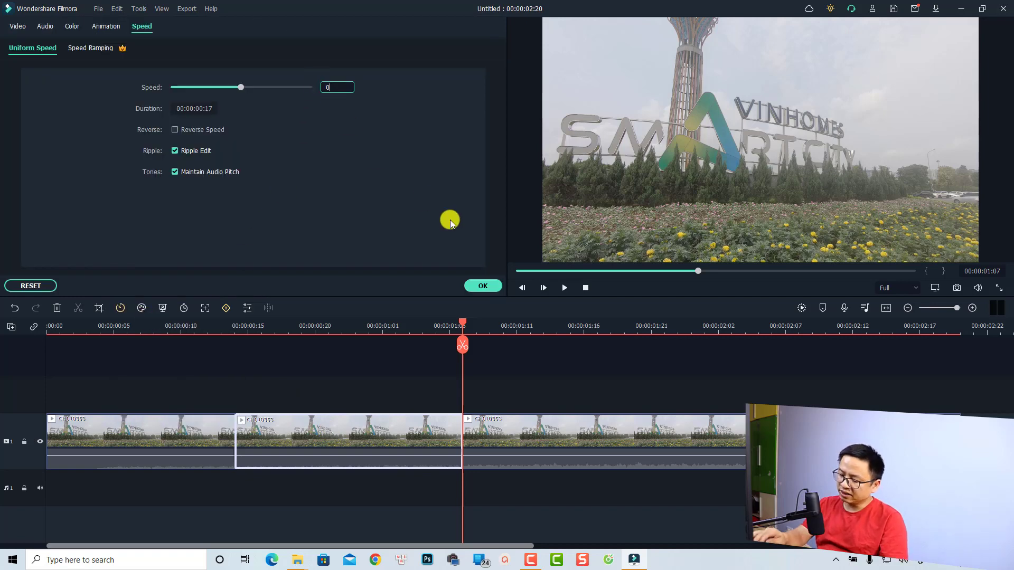
type("4")
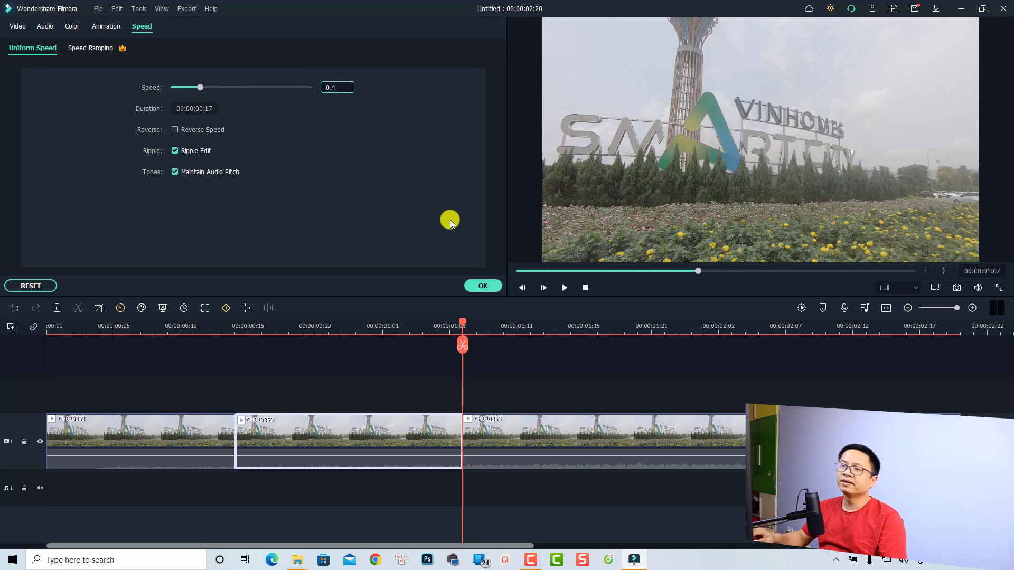
left_click(485, 285)
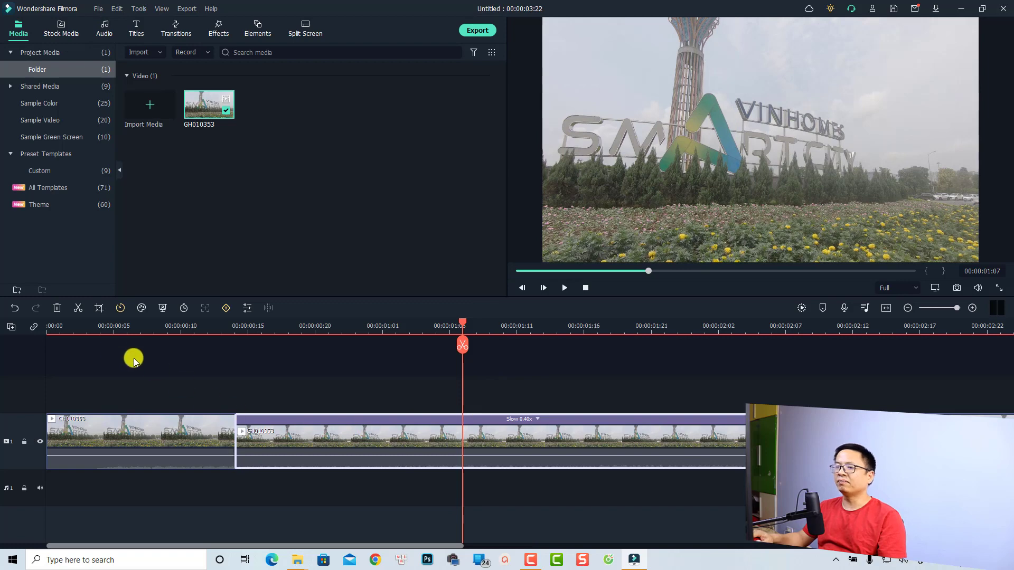
left_click(113, 331)
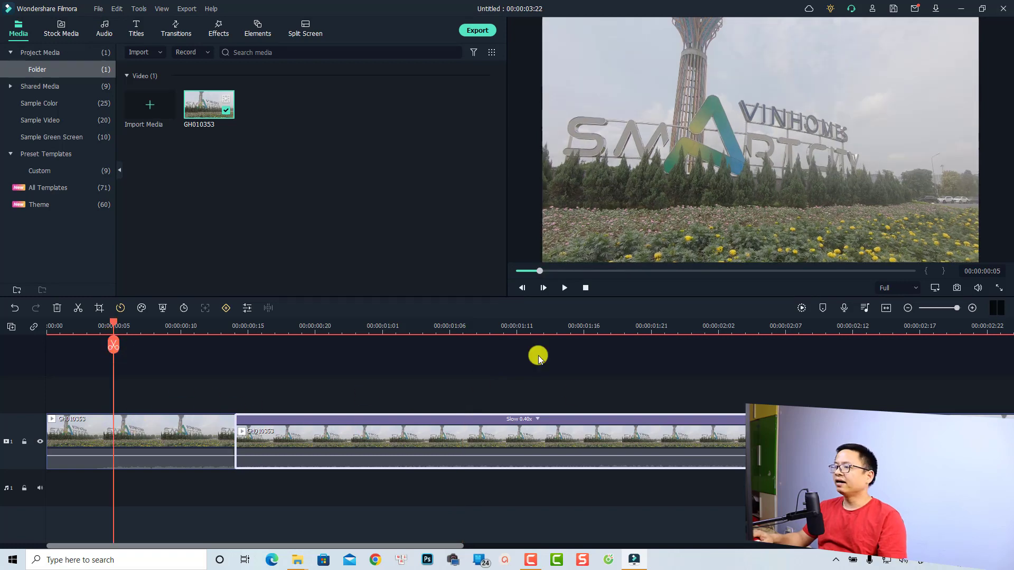
left_click(528, 331)
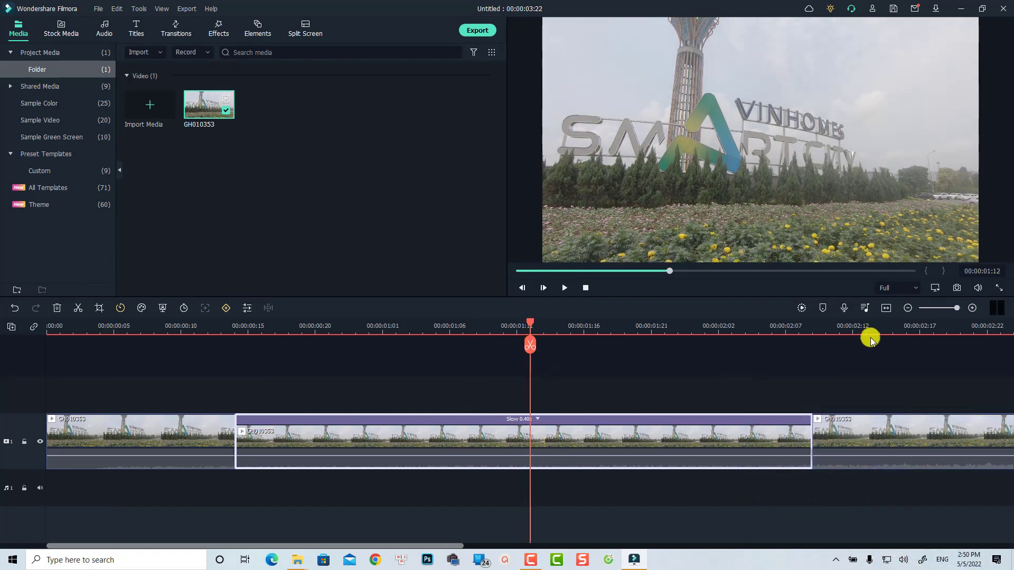
left_click(876, 338)
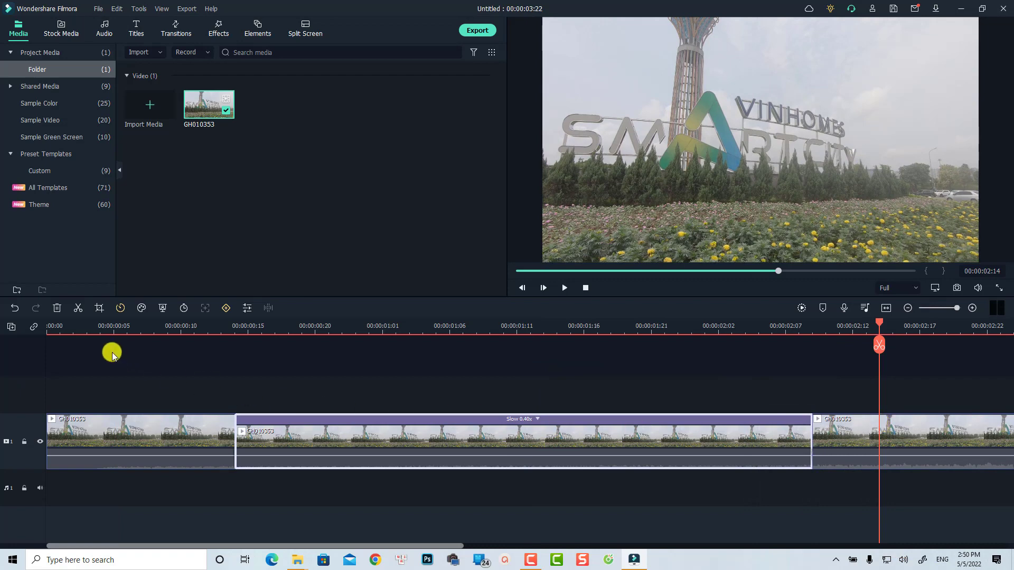
left_click(51, 331)
key("space")
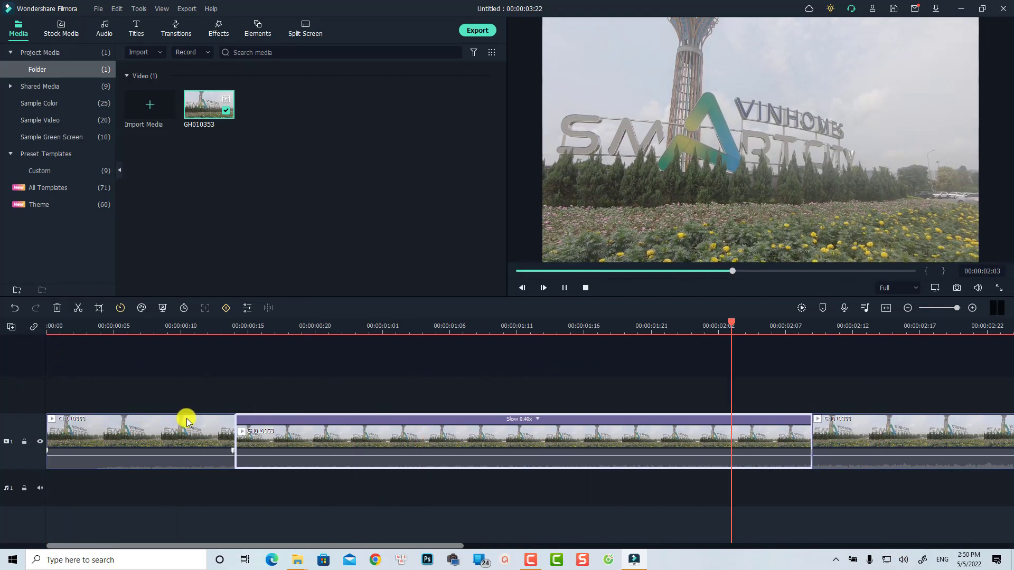
key("space")
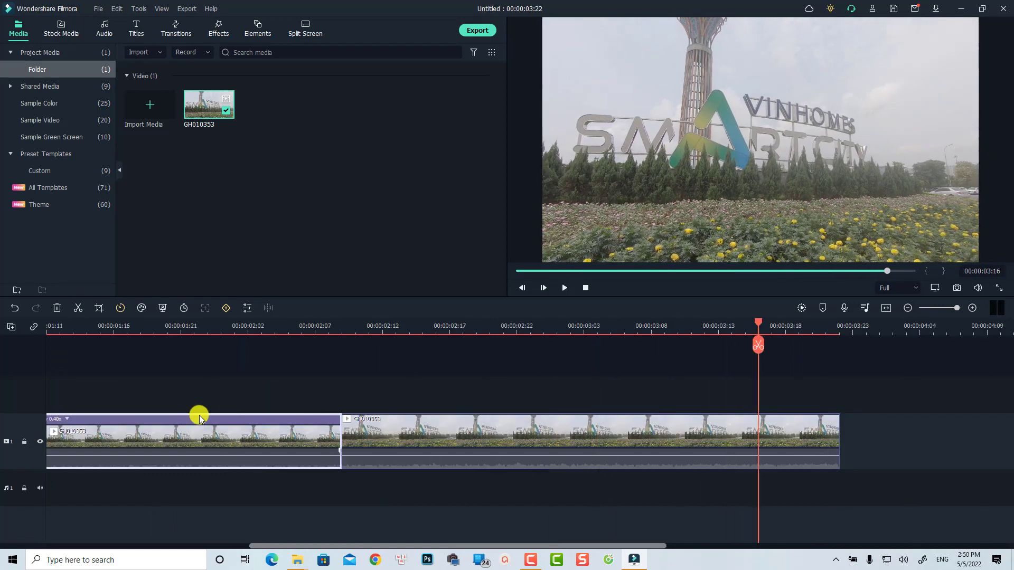